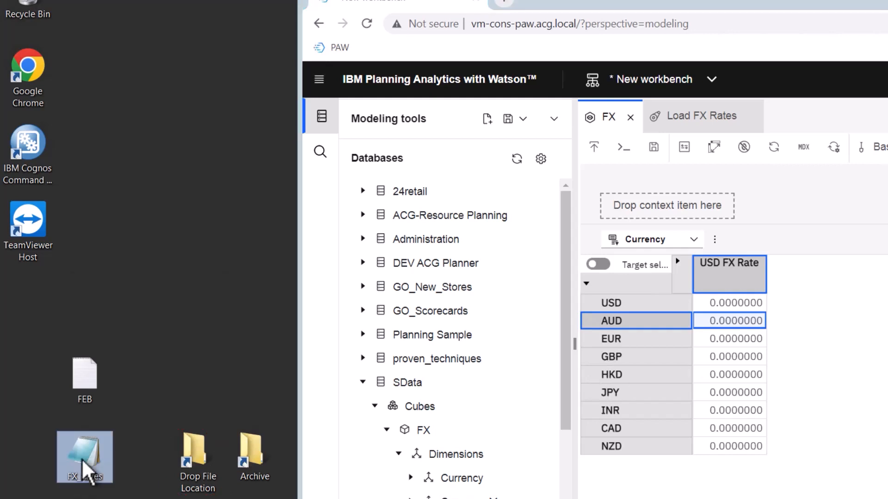
mouse_move(199, 455)
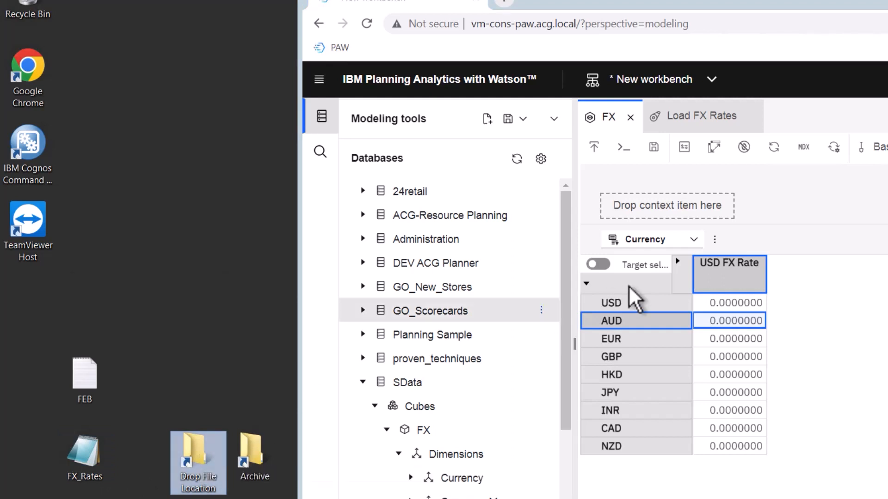
left_click(720, 333)
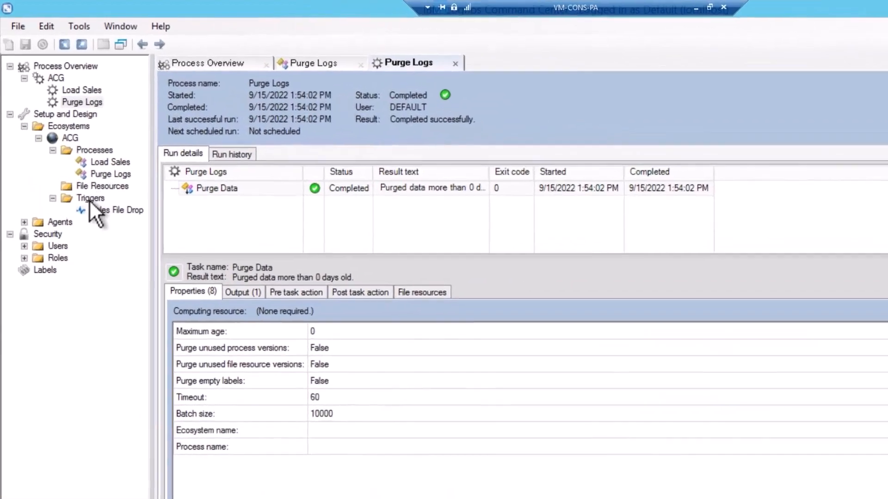
Create a new process in the ACG ecosystem and name it Load FX
left_click(92, 163)
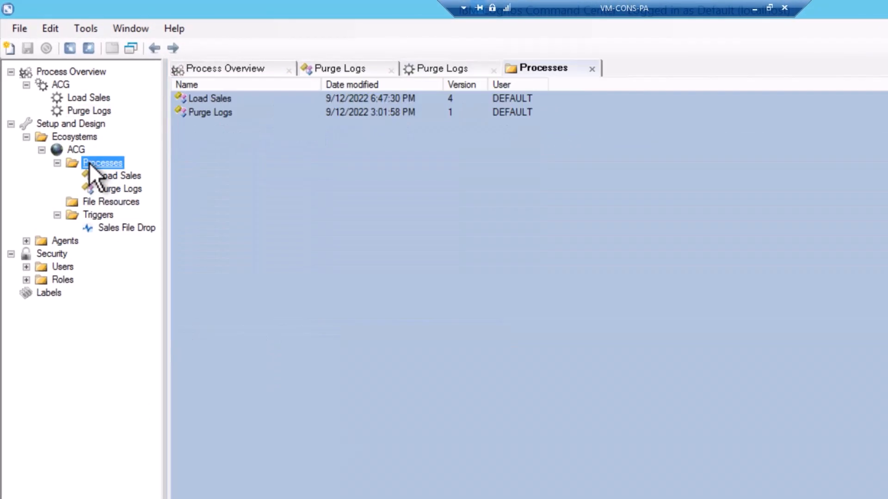
right_click(90, 163)
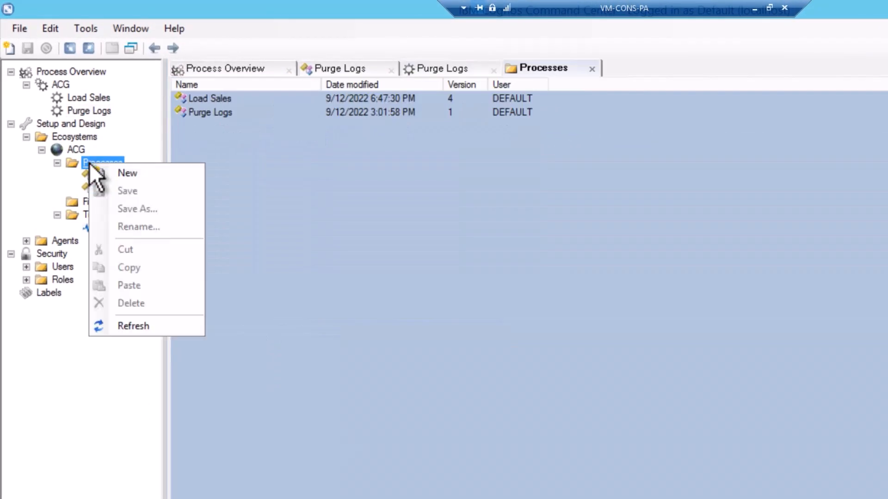
left_click(107, 174)
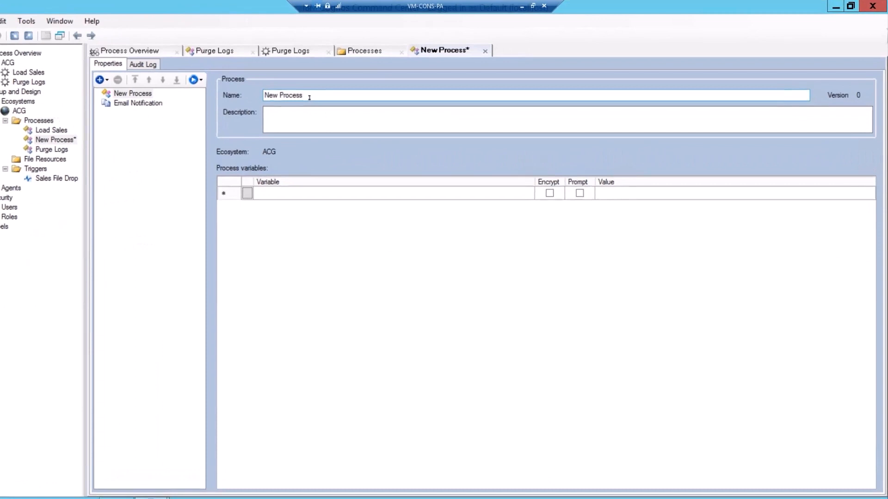
left_click_drag(463, 129, 376, 123)
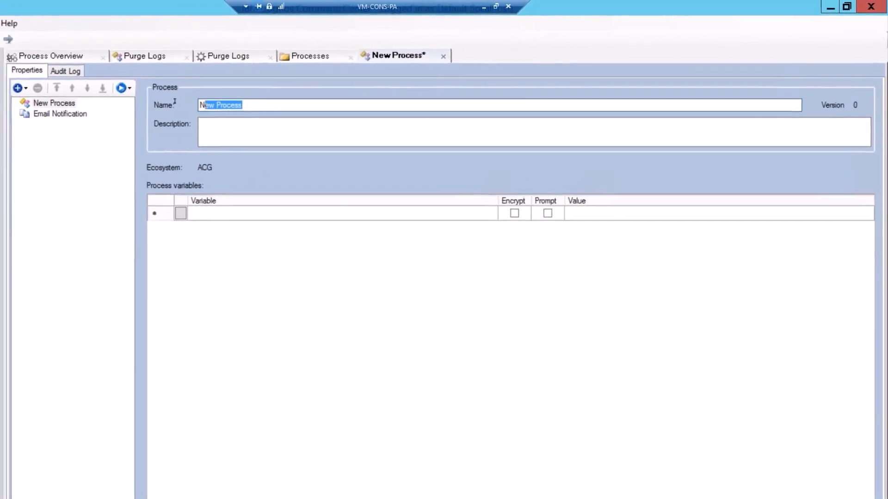
left_click_drag(175, 101, 173, 101)
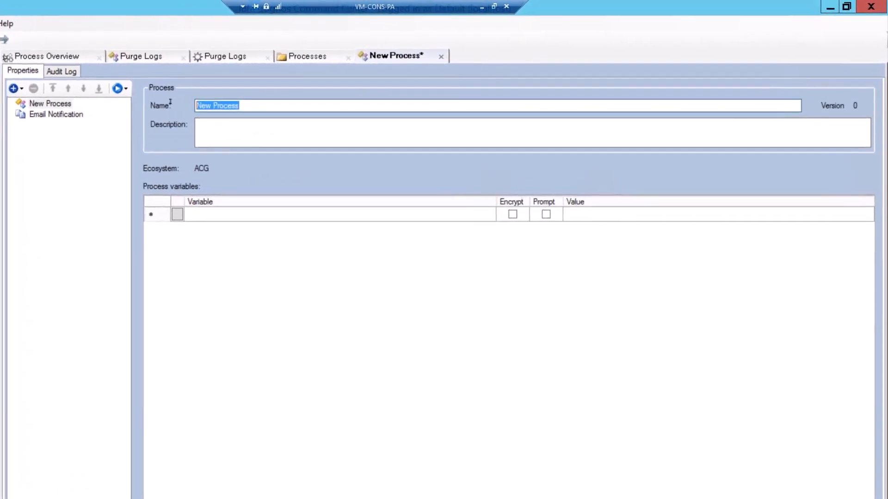
type("Load FX")
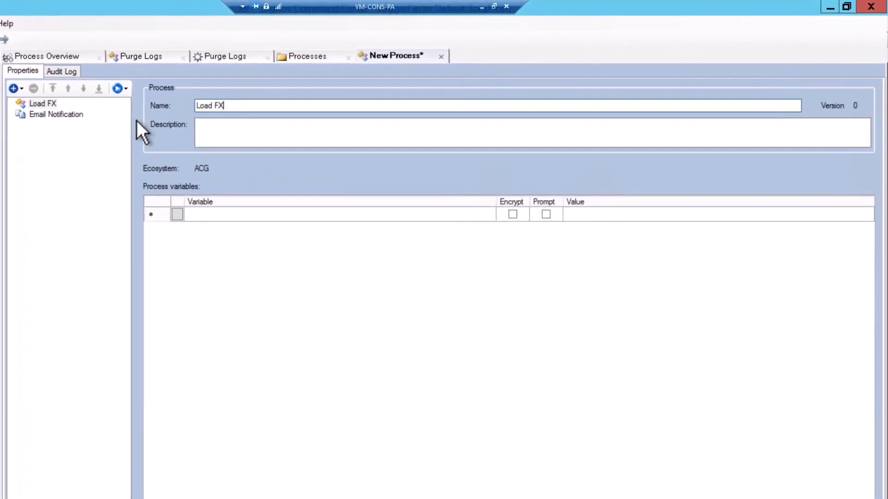
Add an IBM Cognos TM1 Run TI Process automation task to the Load FX process
left_click(43, 104)
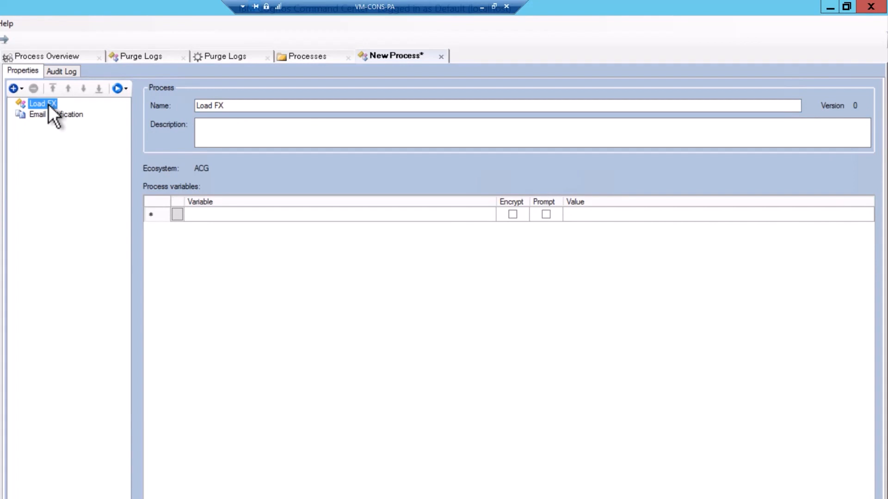
right_click(48, 104)
mouse_move(77, 111)
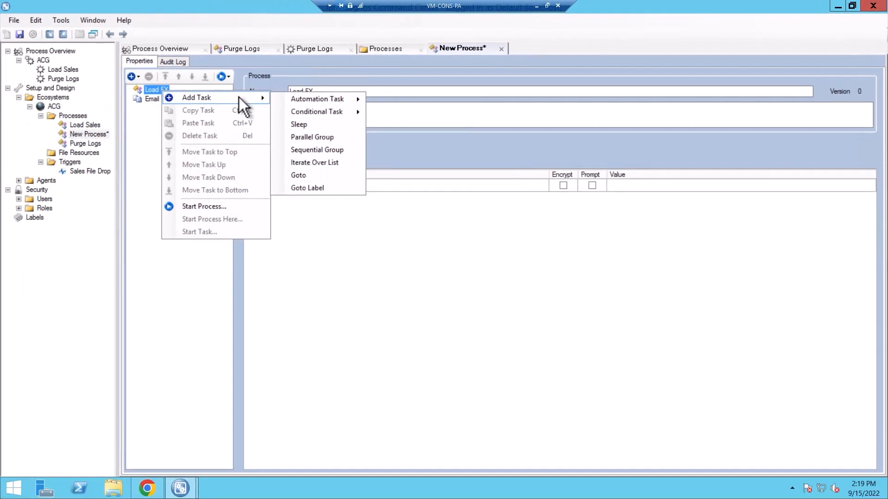
mouse_move(306, 100)
mouse_move(407, 151)
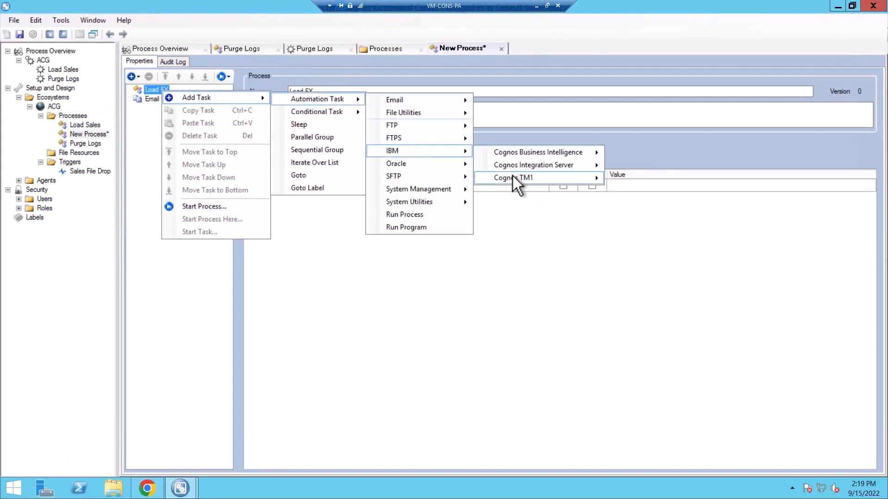
mouse_move(512, 178)
left_click(645, 318)
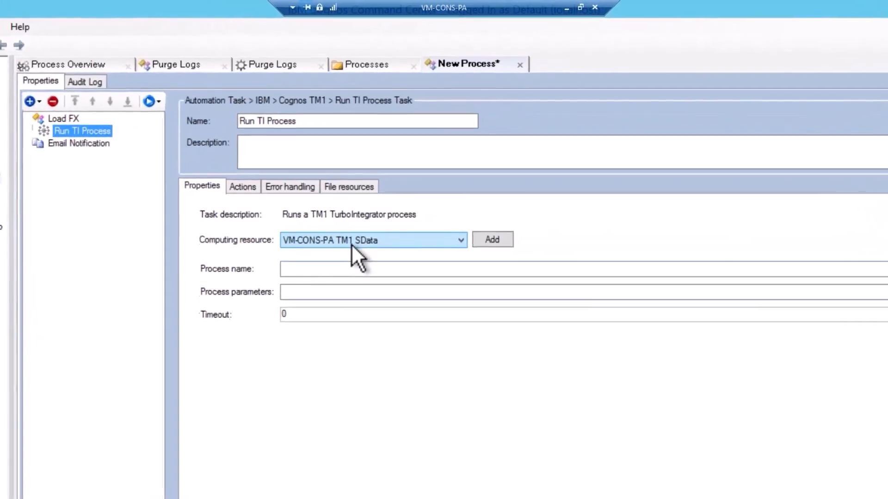
Set the task's TurboIntegrator process to Load FX Rates and rename the task Load FX Rates
left_click(865, 254)
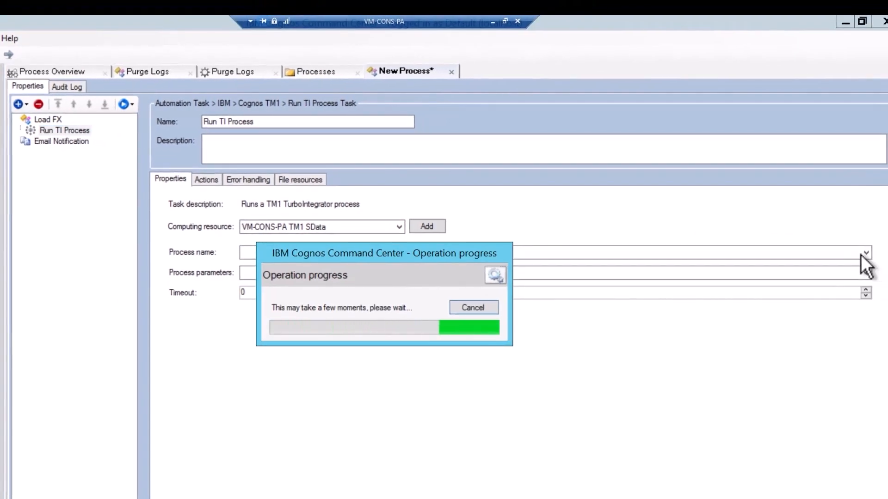
left_click(382, 274)
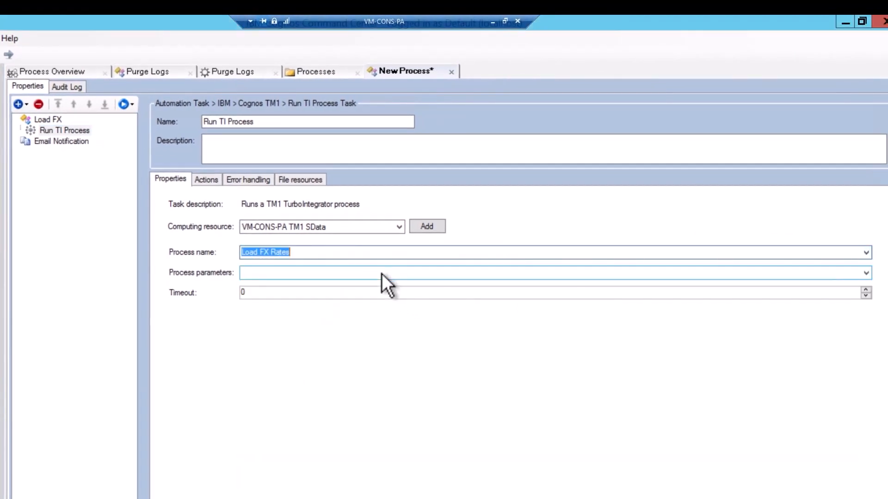
left_click_drag(255, 123, 175, 126)
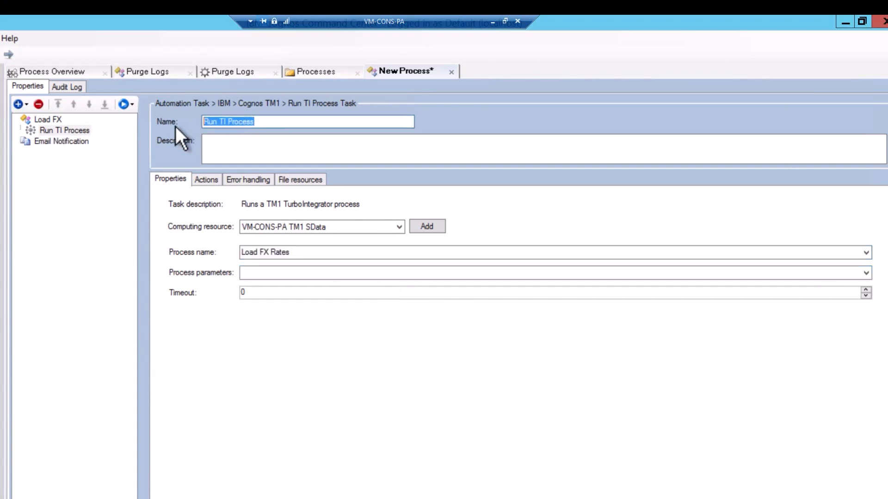
type("Load FX Rates")
left_click(45, 132)
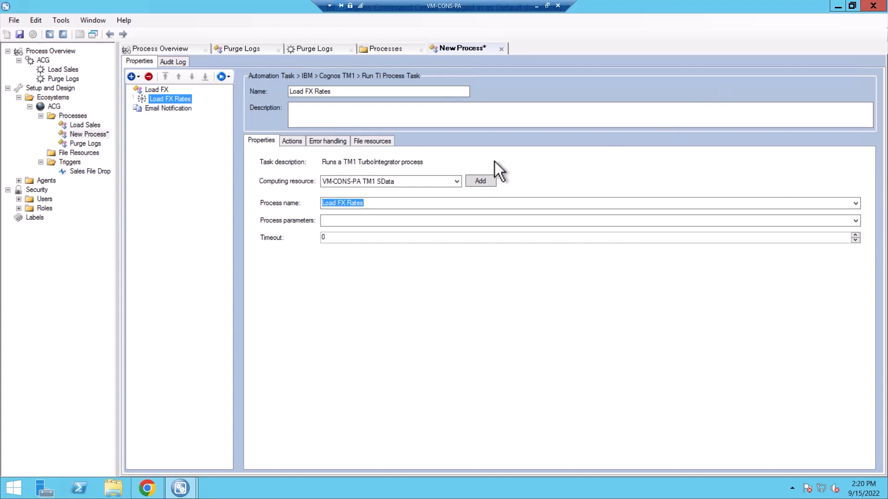
Add a File Utilities Move automation task after the Load FX Rates task
right_click(168, 101)
mouse_move(203, 106)
mouse_move(305, 110)
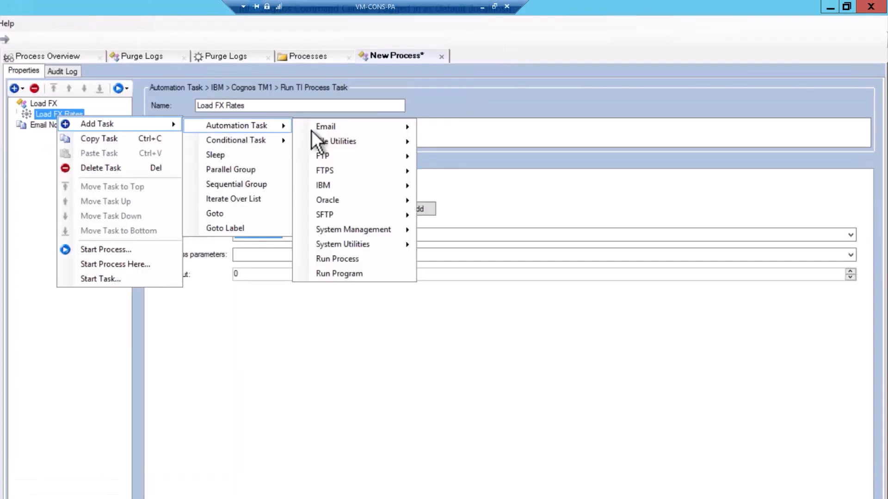
mouse_move(336, 141)
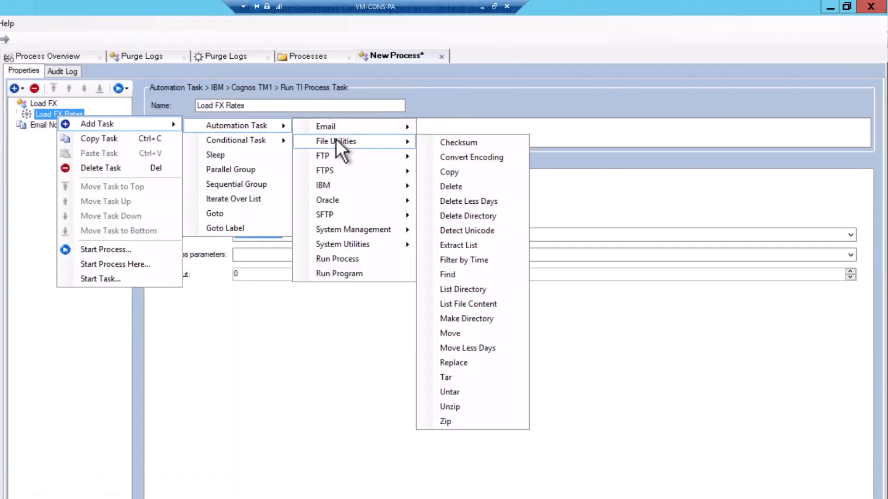
left_click(449, 333)
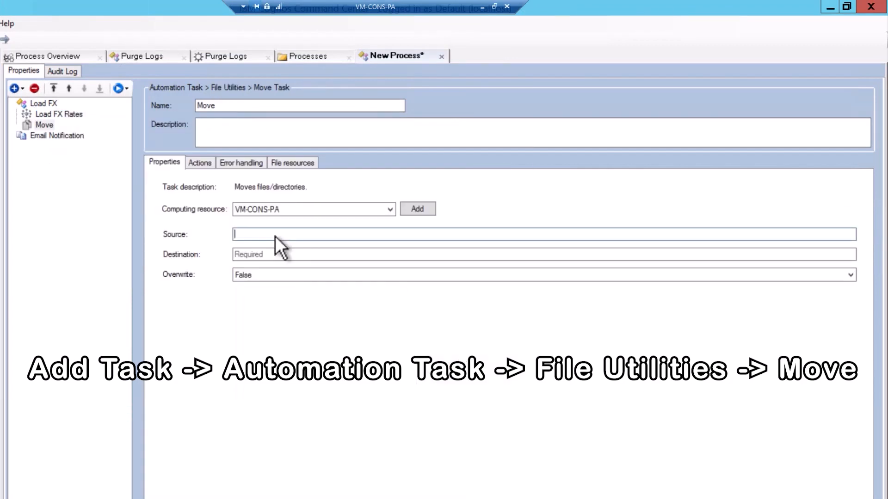
Set Move source D:\Program Files\ibm\cognos\tm1_64\samples\Drop File Location\FX_Rates\*.*, destination D:\Program Files\ibm\cognos\tm1_64\samples\Archive, overwrite True, and save the process
type("D:\\Program Files\\ibm\\cognos\\tm1_64\\samples\\Drop File Location\\FX_Rates\\*.*")
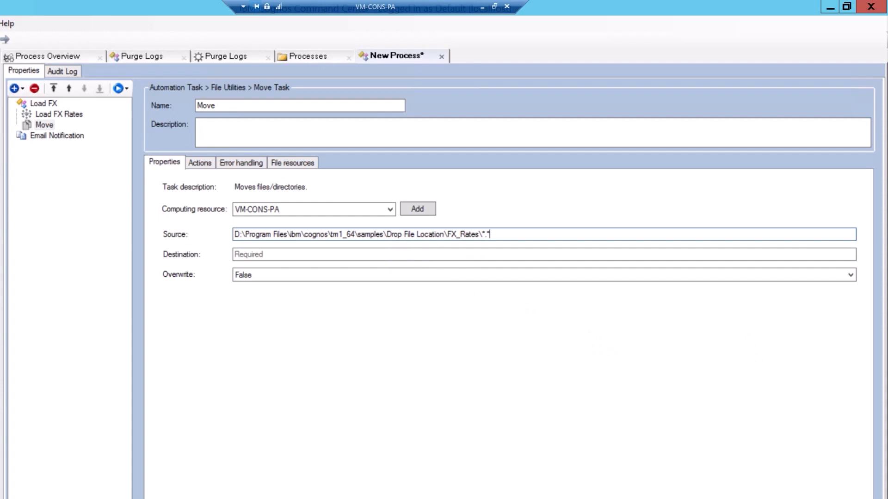
left_click(320, 254)
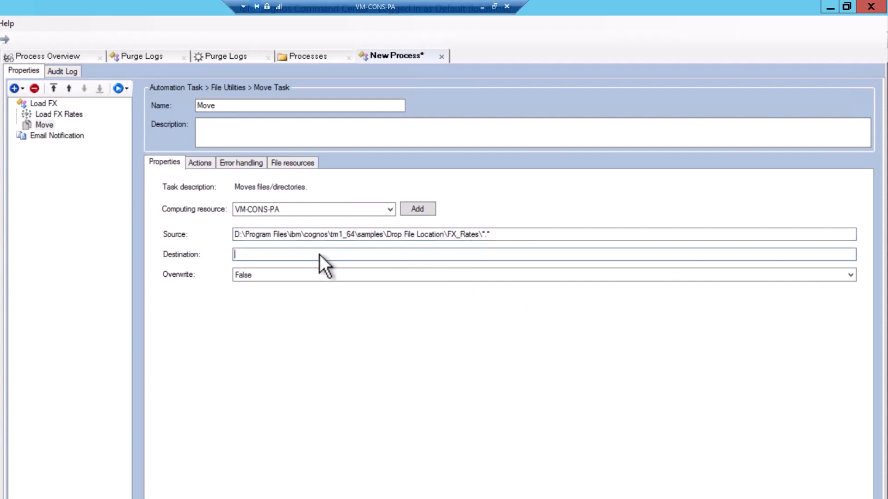
type("D:\\Program Files\\ibm\\cognos\\tm1_64\\samples\\Archive")
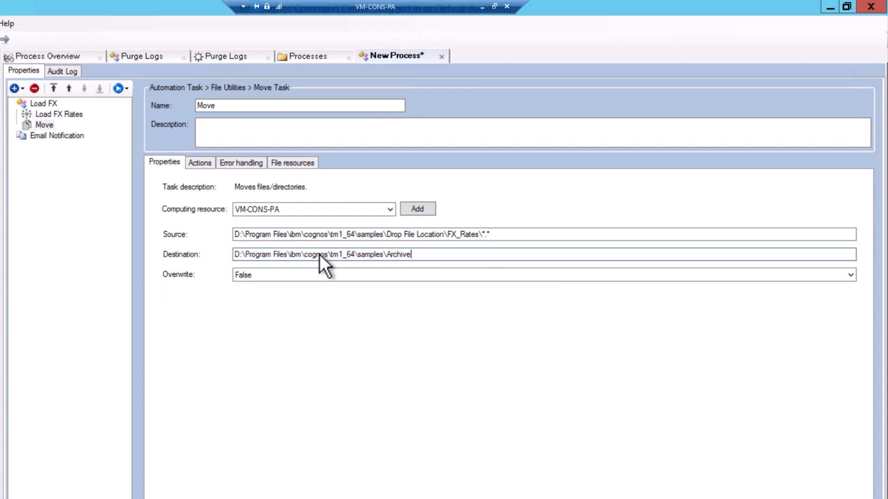
left_click(292, 275)
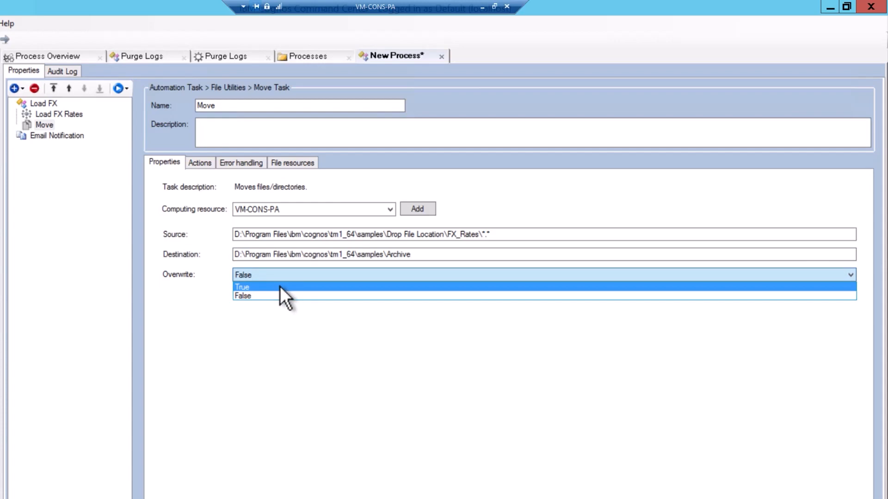
left_click(280, 287)
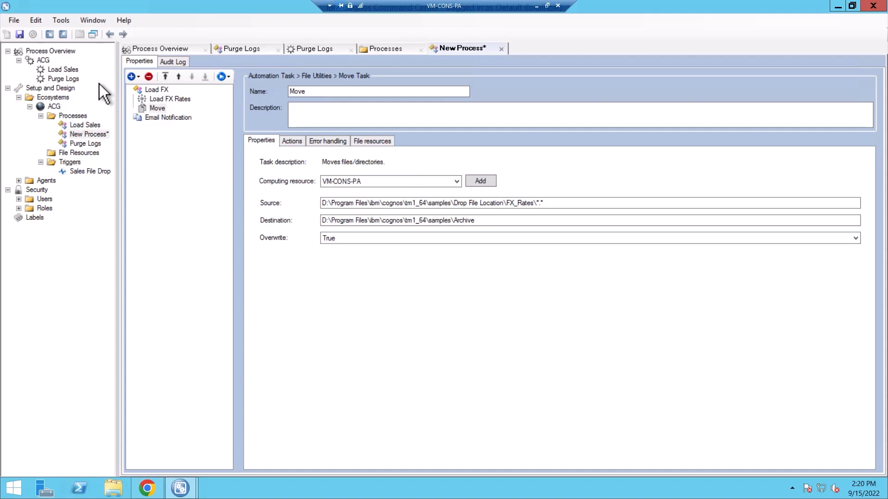
left_click(19, 34)
Create a new trigger in the ACG ecosystem and name it FX File Drop
right_click(67, 170)
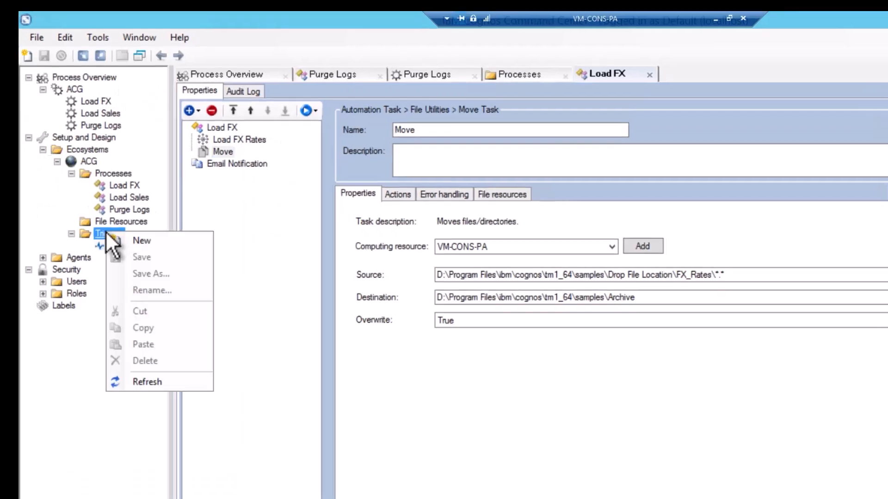
left_click(131, 240)
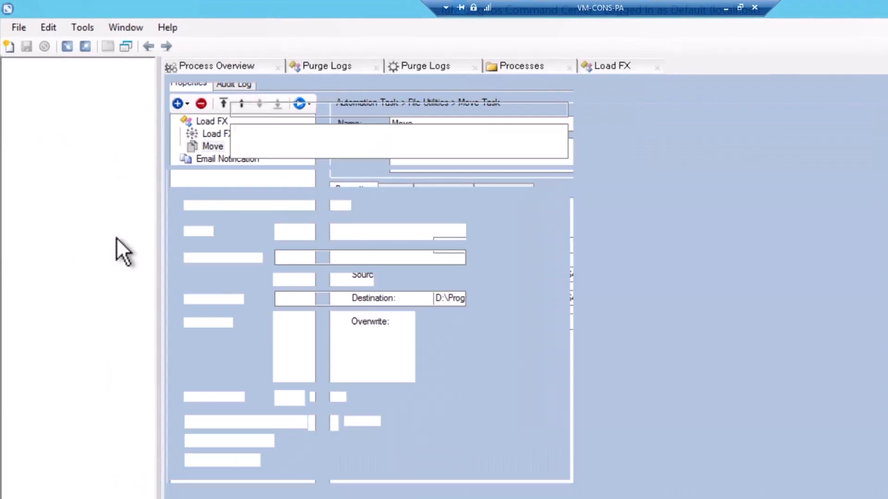
left_click(289, 113)
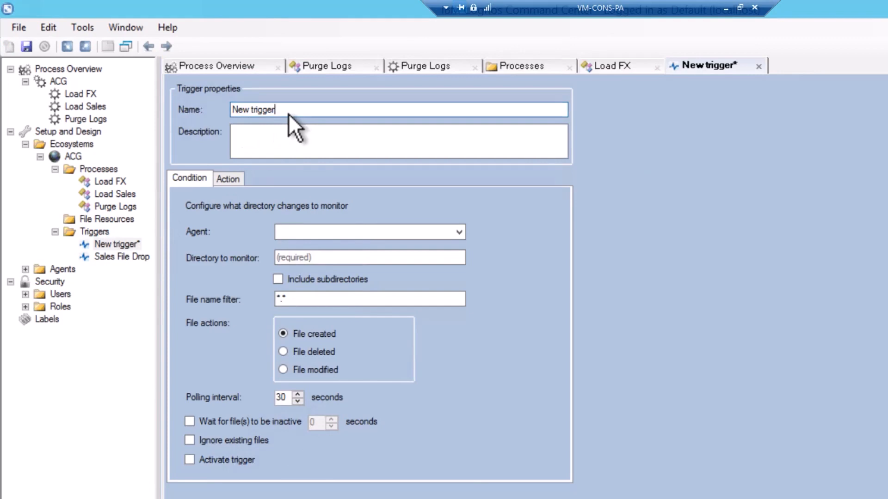
type("FX File Drop")
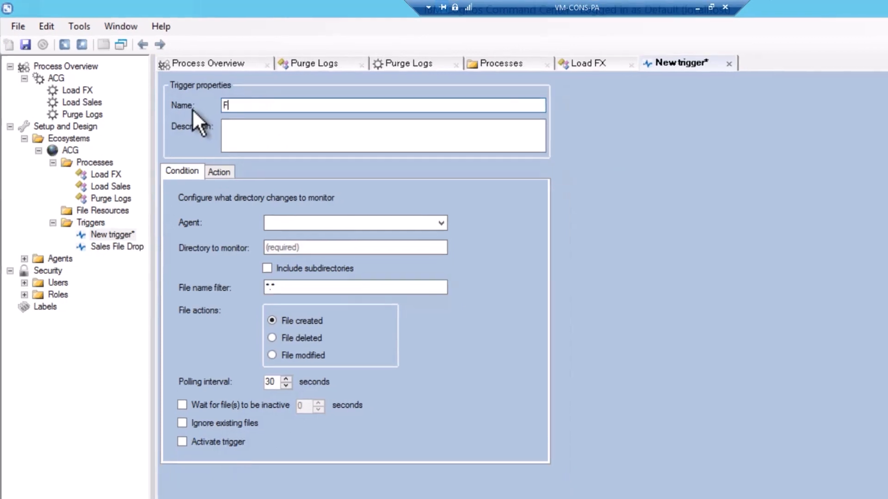
Make the trigger monitor D:\Program Files\ibm\cognos\tm1_64\samples\Drop File Location\FX_Rates through agent VM-CONS-PA with a polling interval of 0 seconds
left_click(365, 231)
left_click(369, 244)
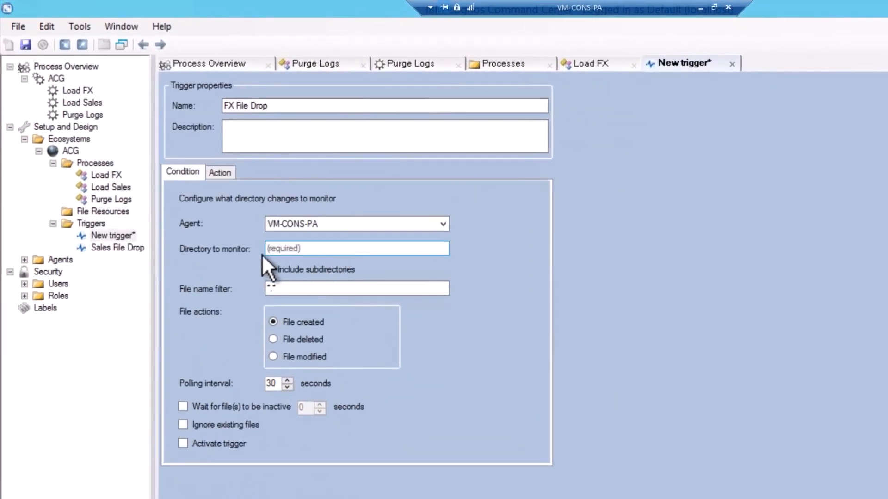
left_click(273, 248)
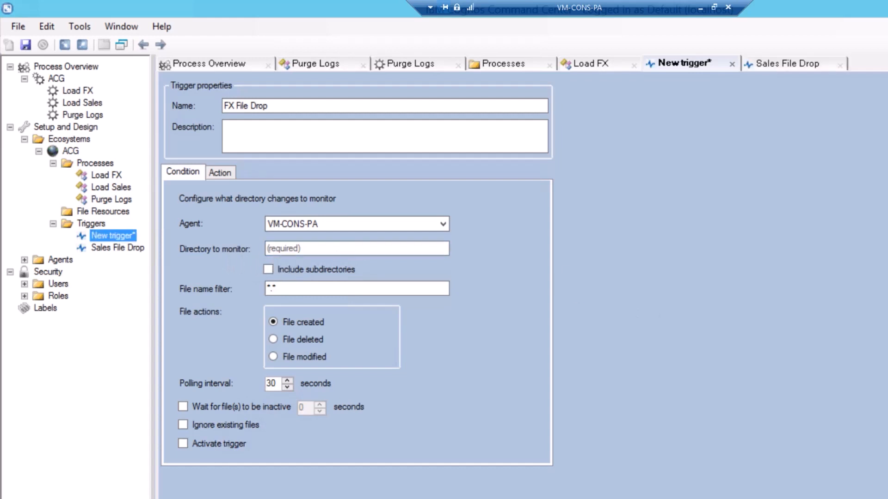
left_click(295, 250)
key("ctrl+v")
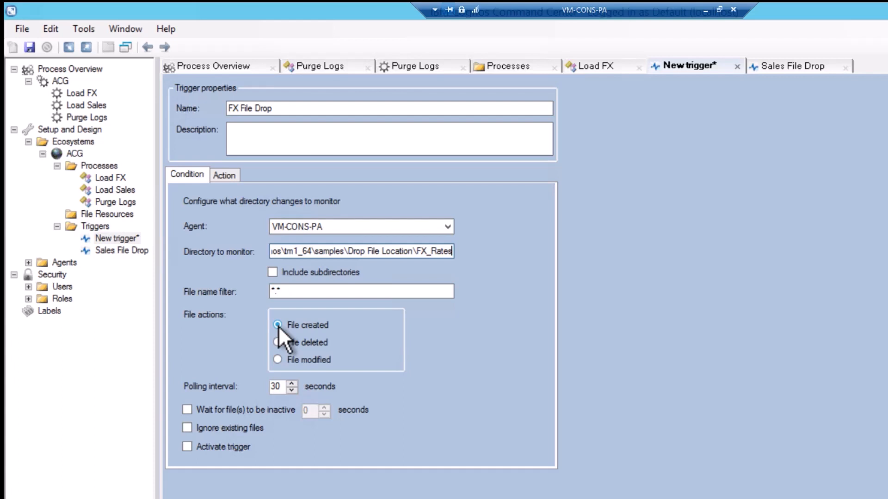
left_click_drag(278, 387, 260, 387)
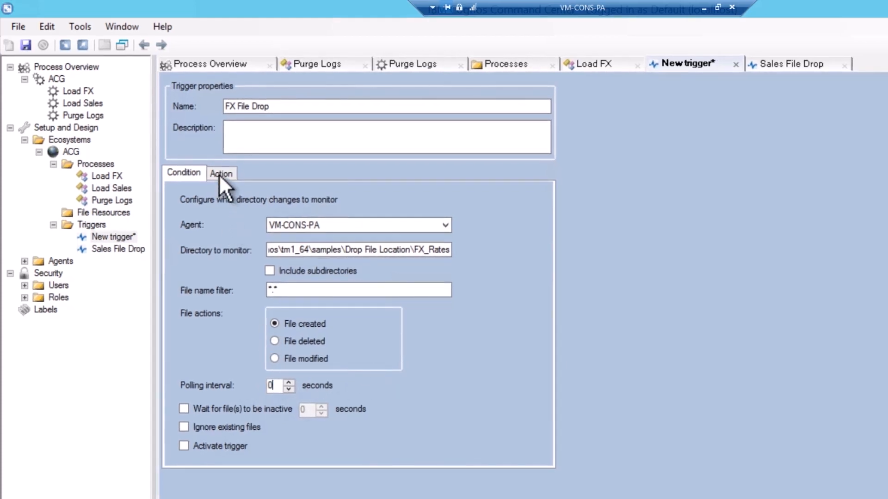
Make the FX File Drop trigger start the Load FX process in the Default environment, and activate the trigger
left_click(218, 174)
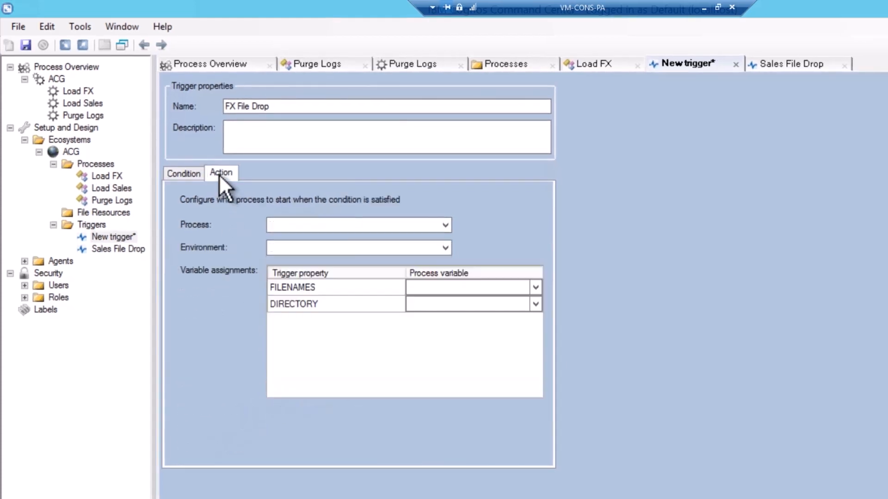
left_click(438, 224)
left_click(384, 237)
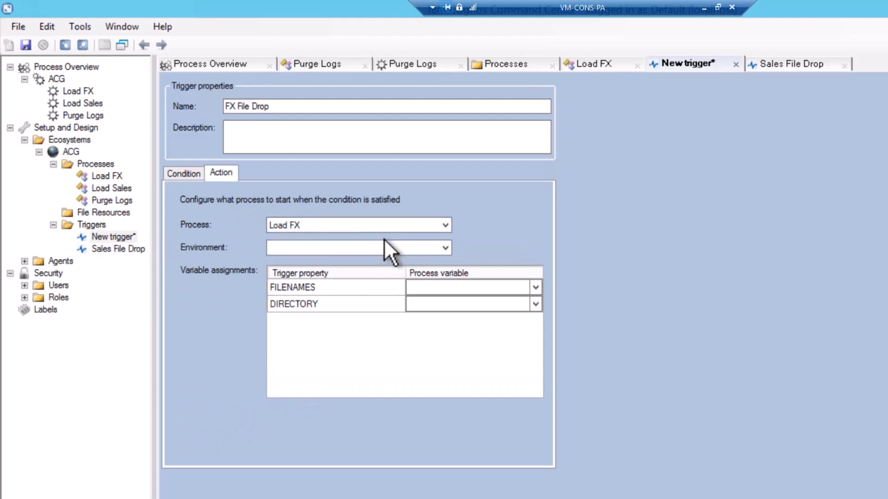
left_click(313, 248)
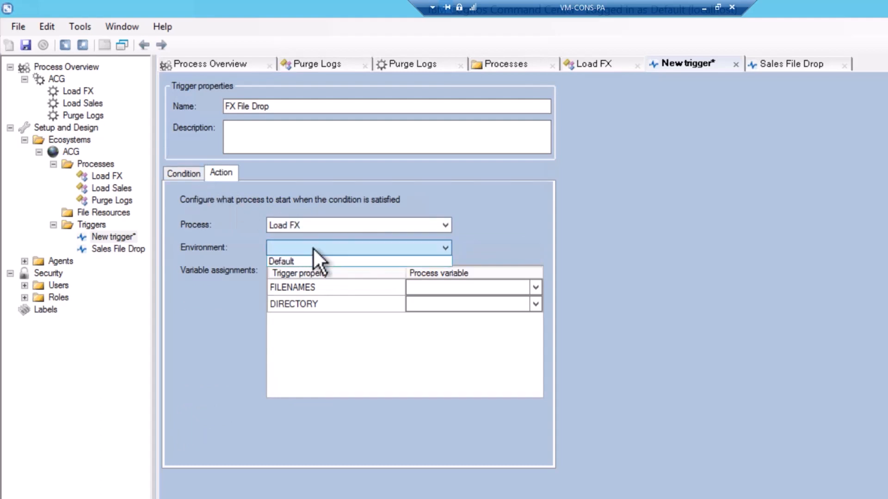
left_click(315, 262)
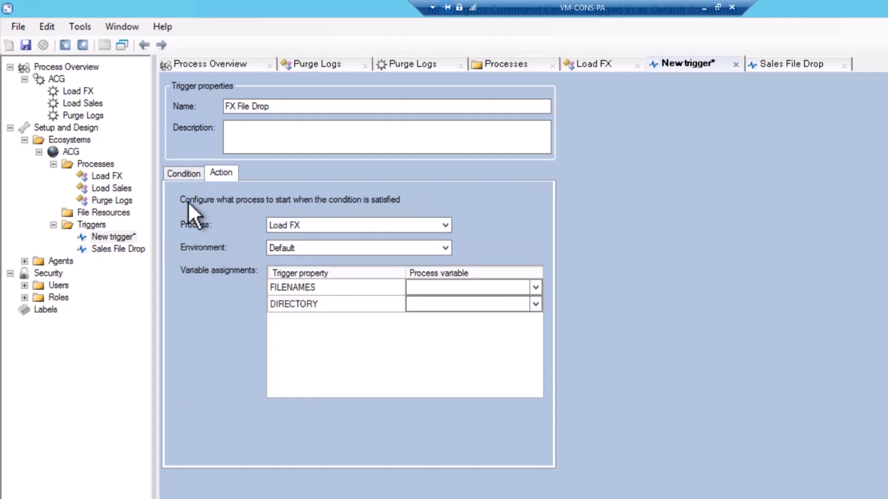
left_click(182, 174)
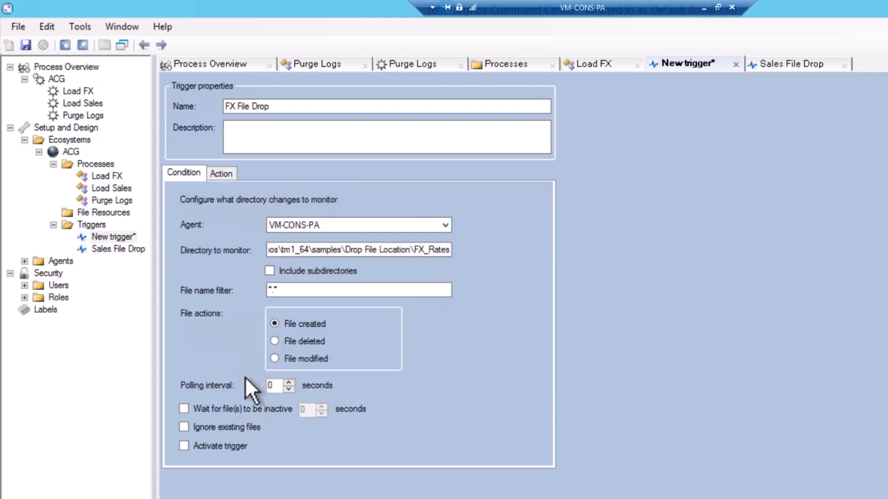
left_click(184, 446)
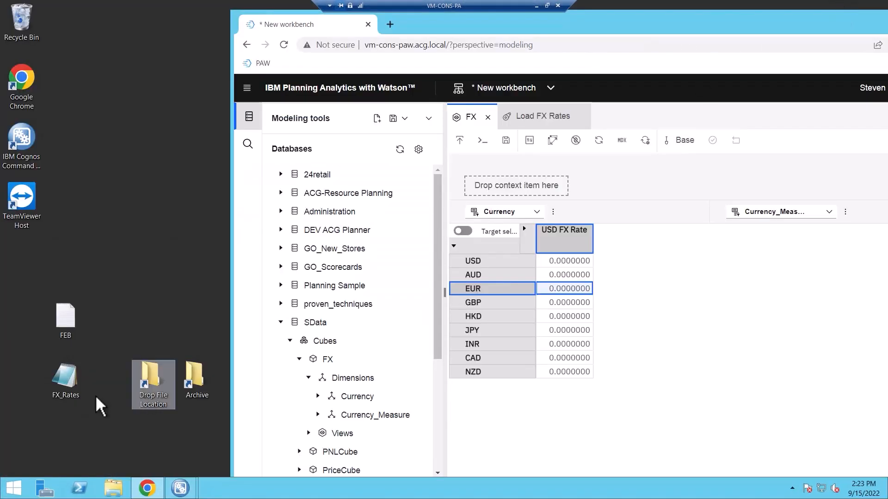
Copy the FX_Rates file from the desktop into the FX_Rates folder inside Drop File Location, and close the folder window
double_click(150, 379)
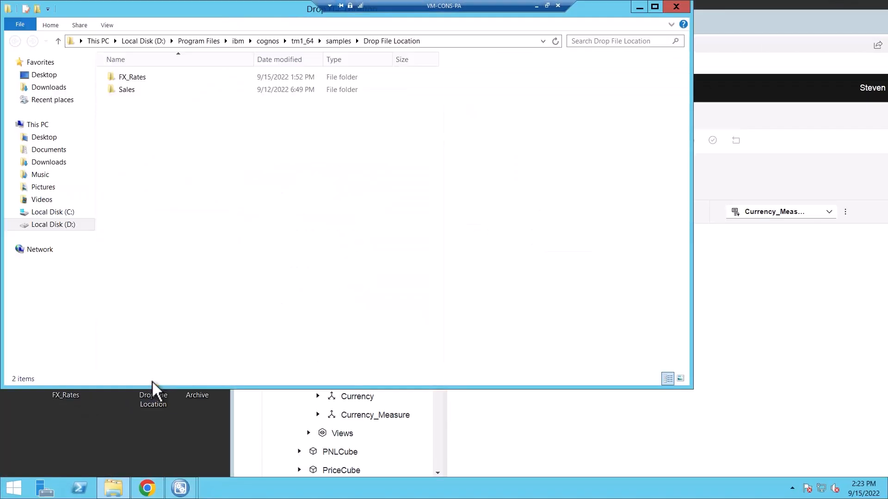
double_click(131, 77)
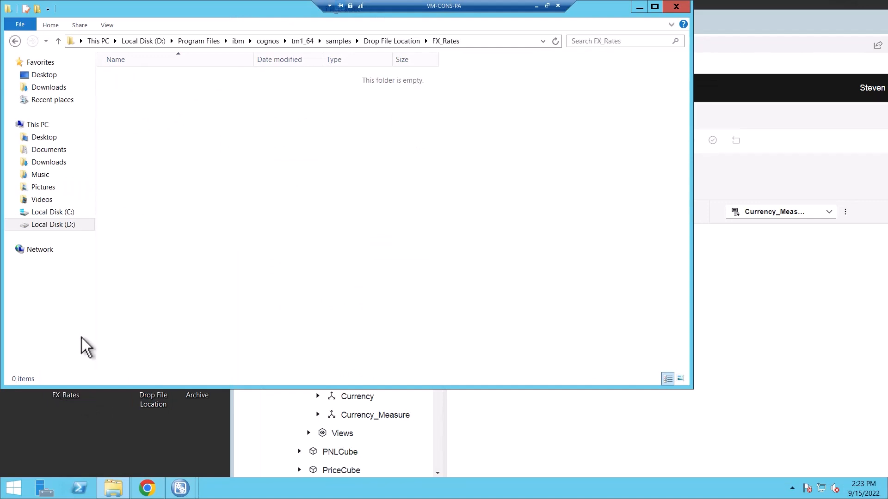
left_click(67, 391)
left_click_drag(67, 395, 455, 204)
left_click(881, 67)
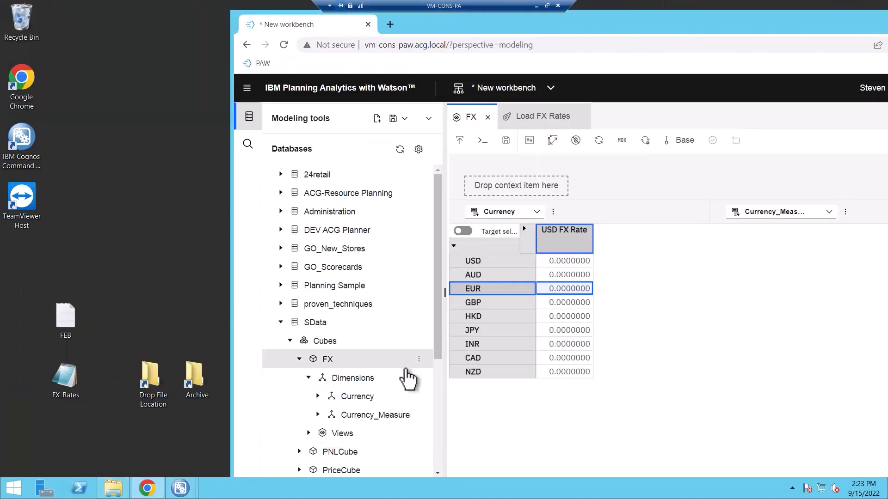
Switch to Cognos Command Center to check the Load FX run details, then minimize it
mouse_move(185, 491)
left_click(224, 451)
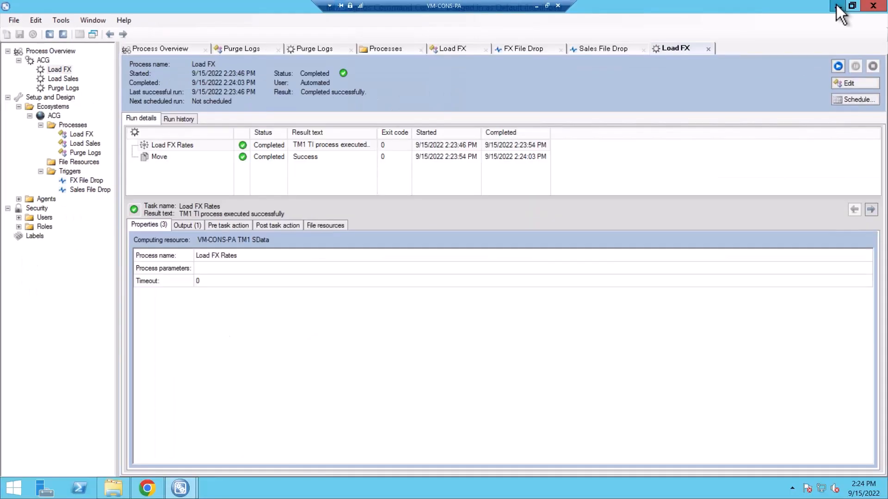
left_click(836, 6)
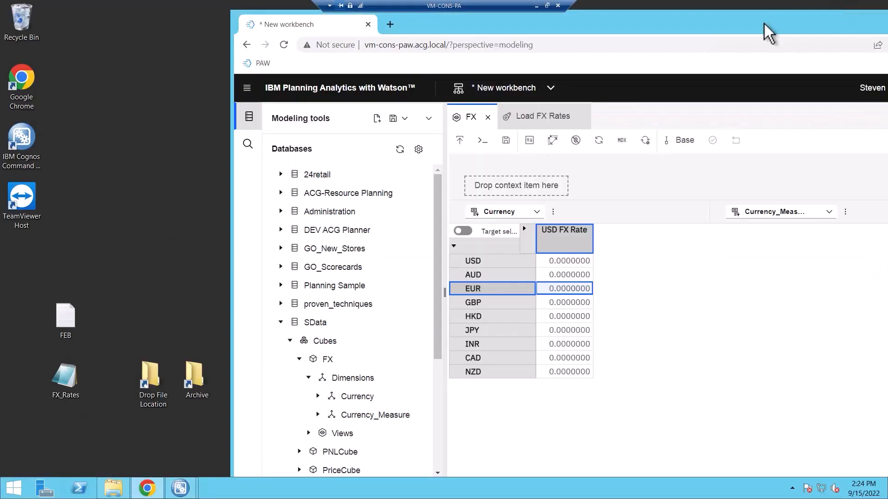
Check the Archive folder for the FX_Rates file, and refresh the FX cube view in IBM Planning Analytics to examine the rates
double_click(191, 377)
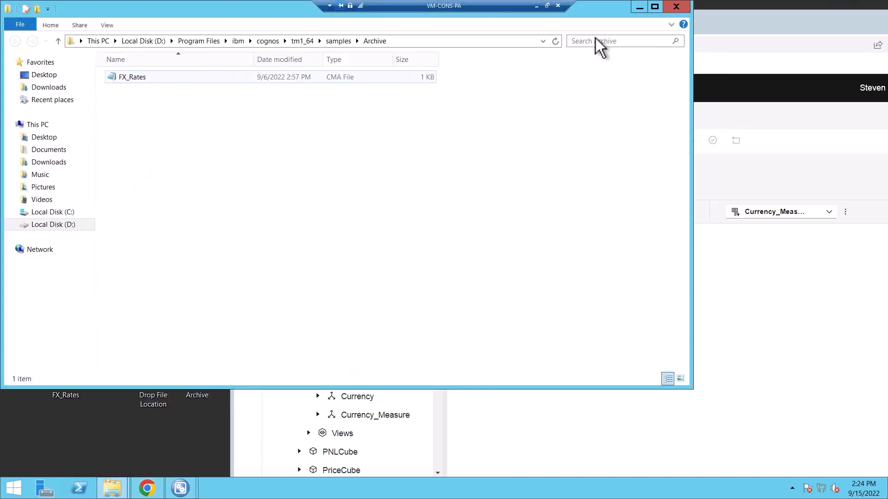
left_click(676, 7)
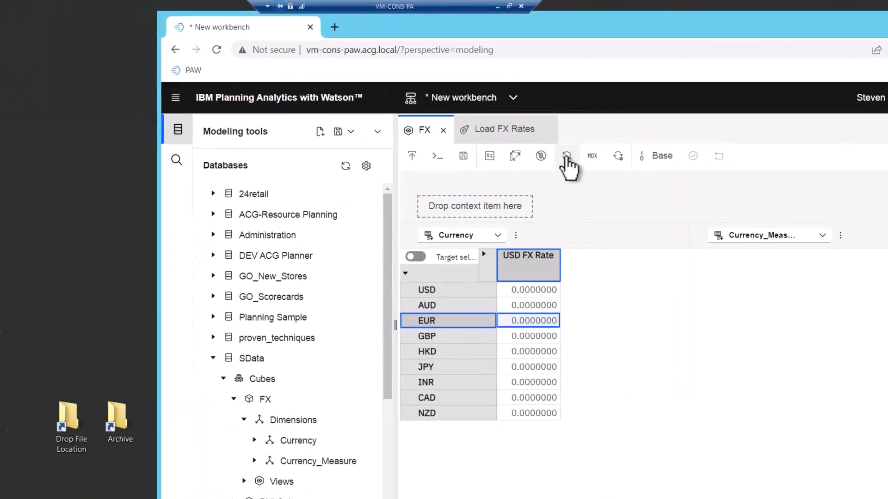
left_click(566, 156)
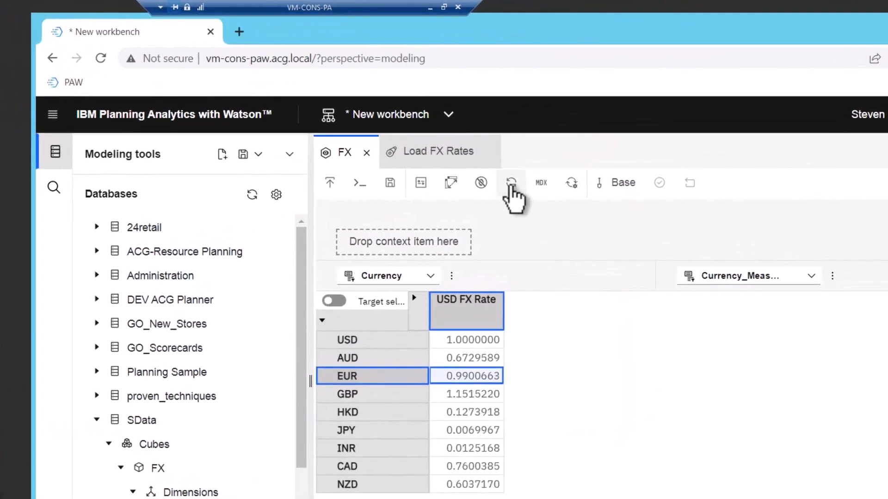